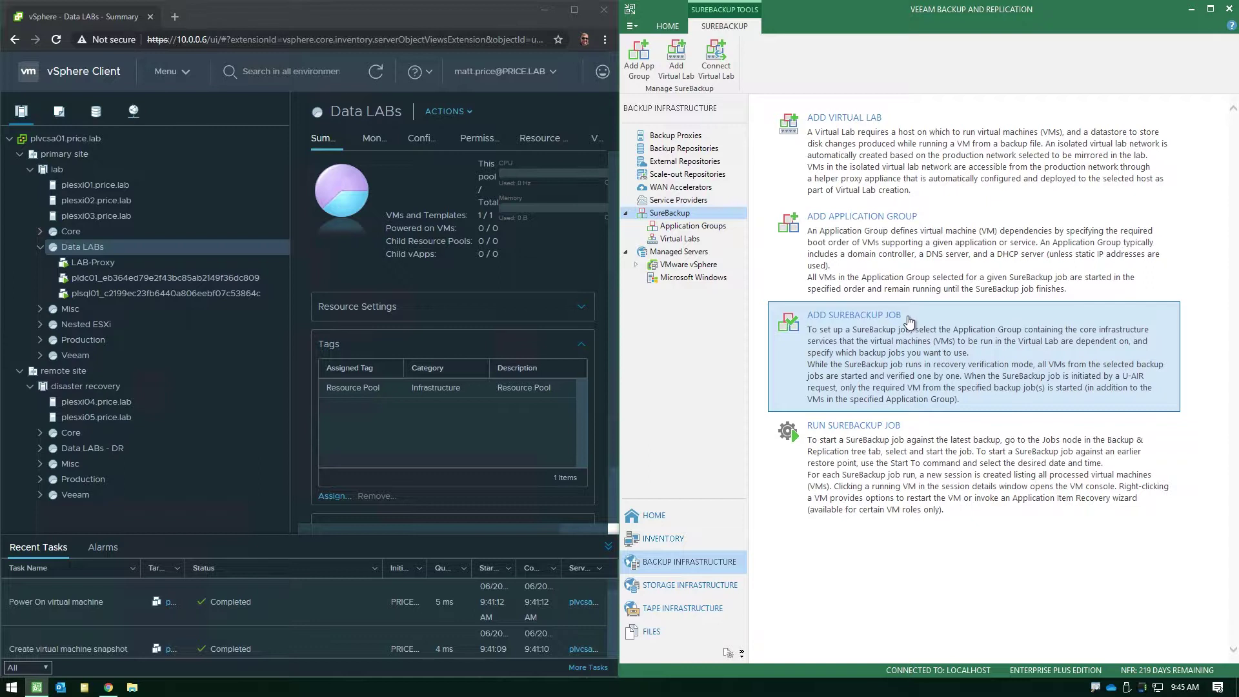
Show all jobs and open the SQL Sandbox SureBackup job for editing.
{"action": "left_click", "coordinate": [815, 443]}
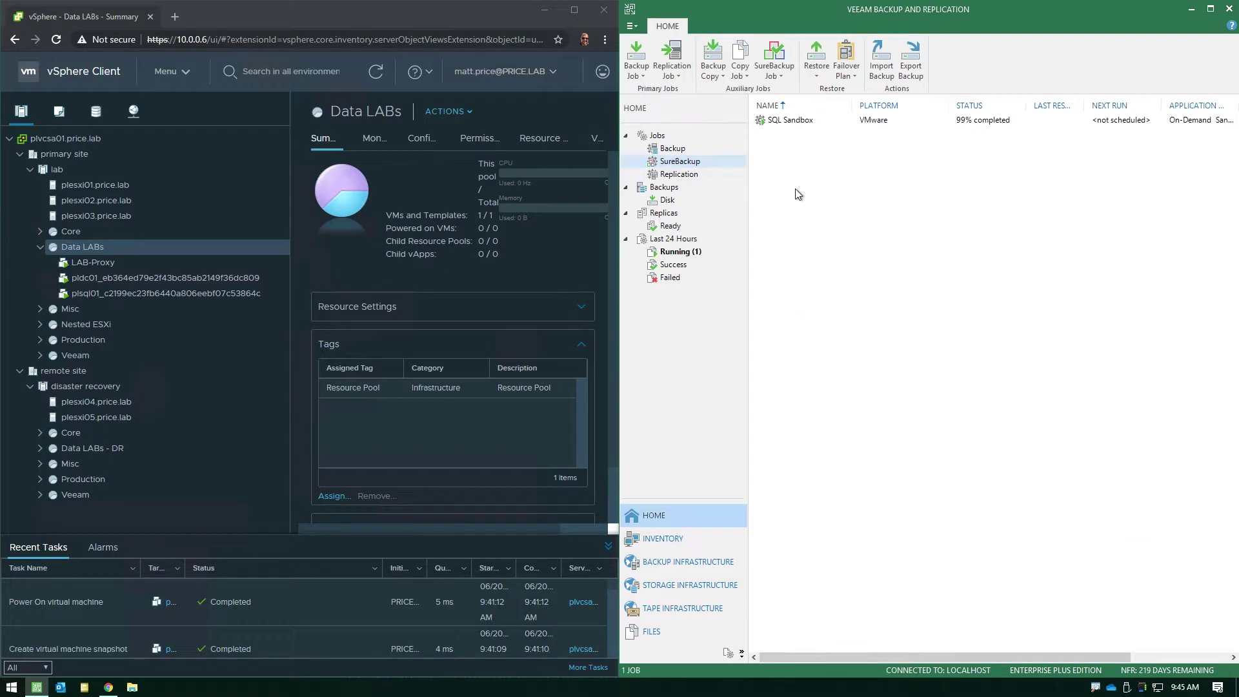
{"action": "left_click", "coordinate": [659, 137]}
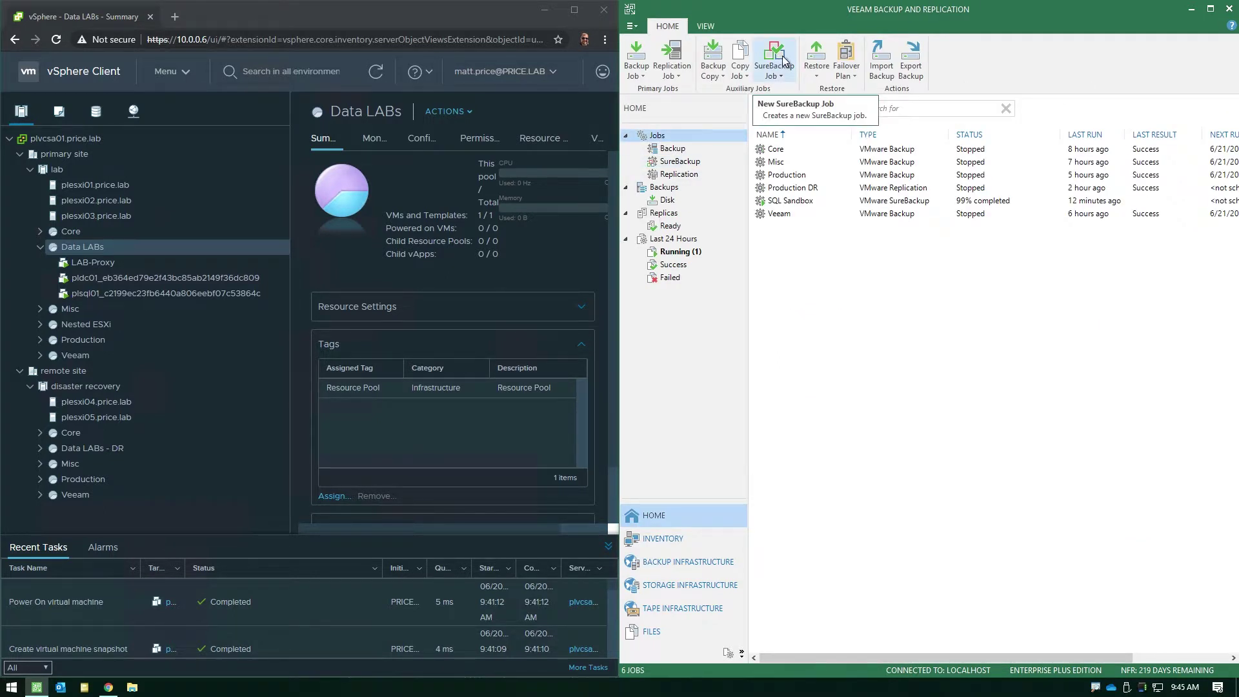
{"action": "right_click", "coordinate": [812, 232]}
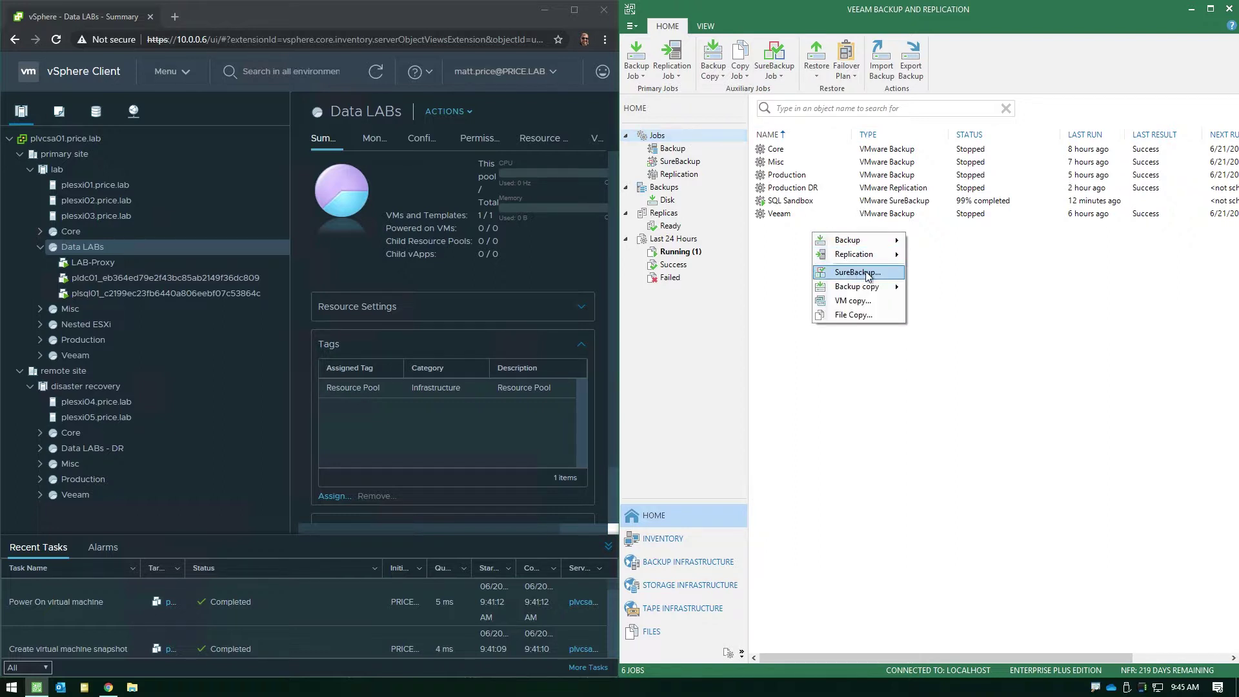
{"action": "right_click", "coordinate": [799, 205]}
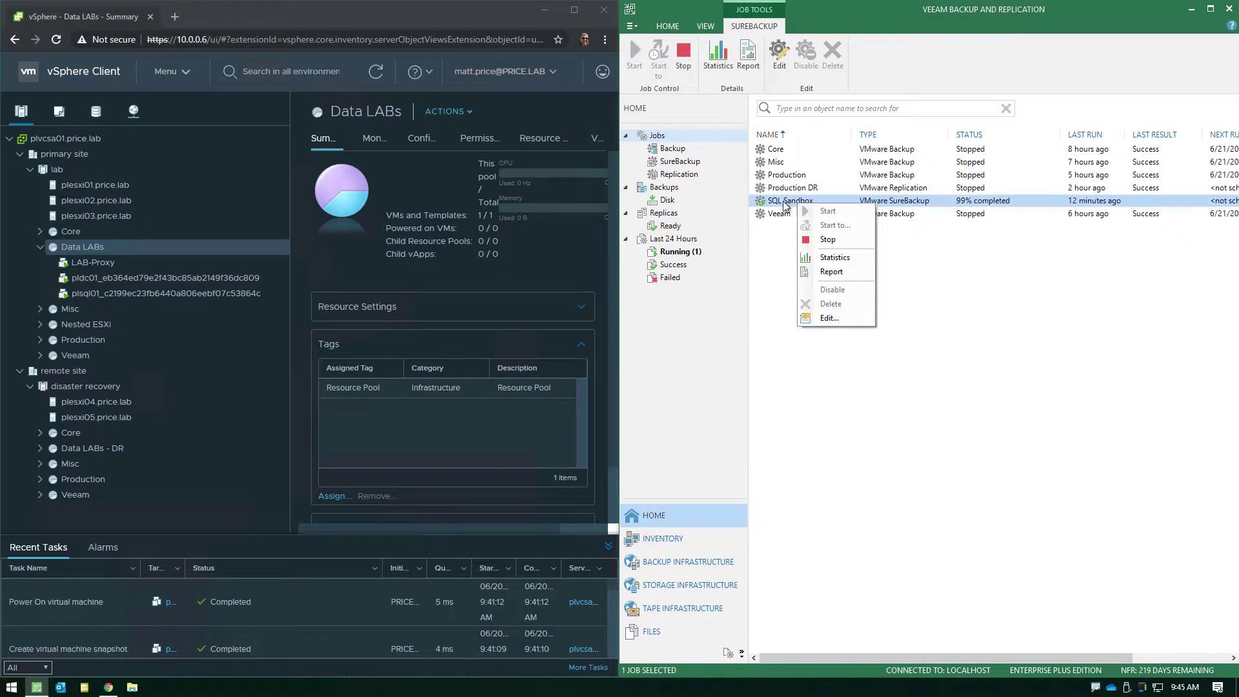
{"action": "left_click", "coordinate": [833, 317]}
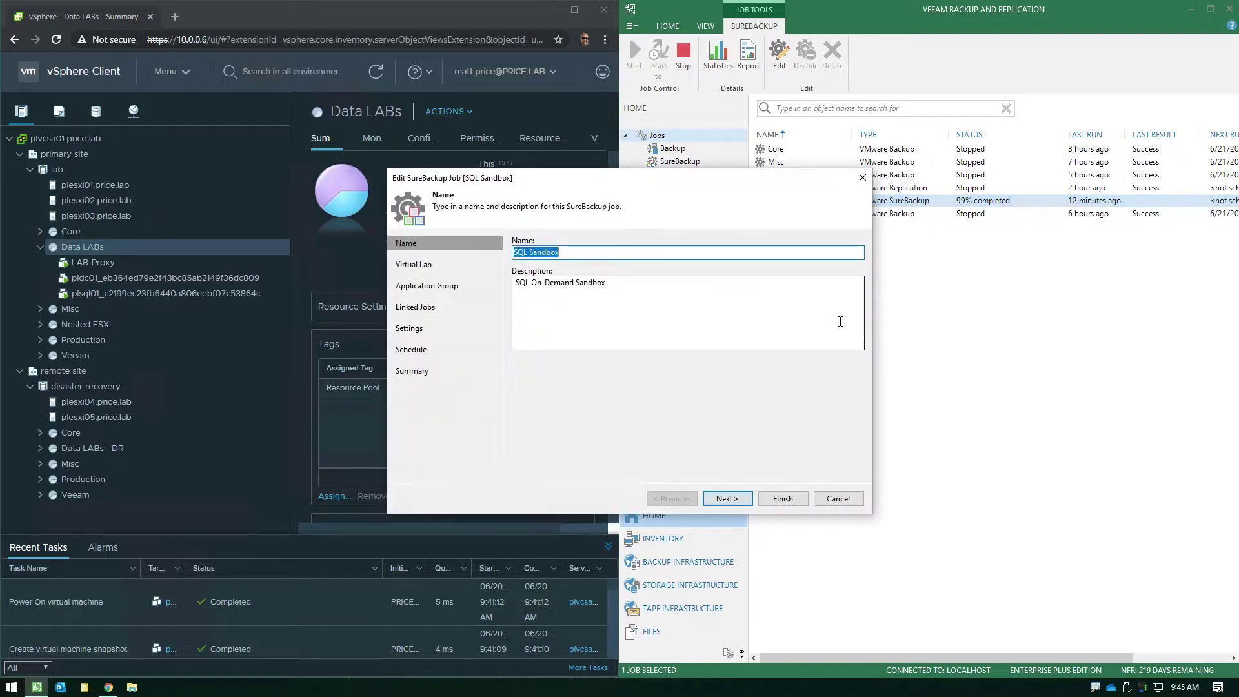
{"action": "left_click_drag", "start_coordinate": [639, 183], "coordinate": [802, 147]}
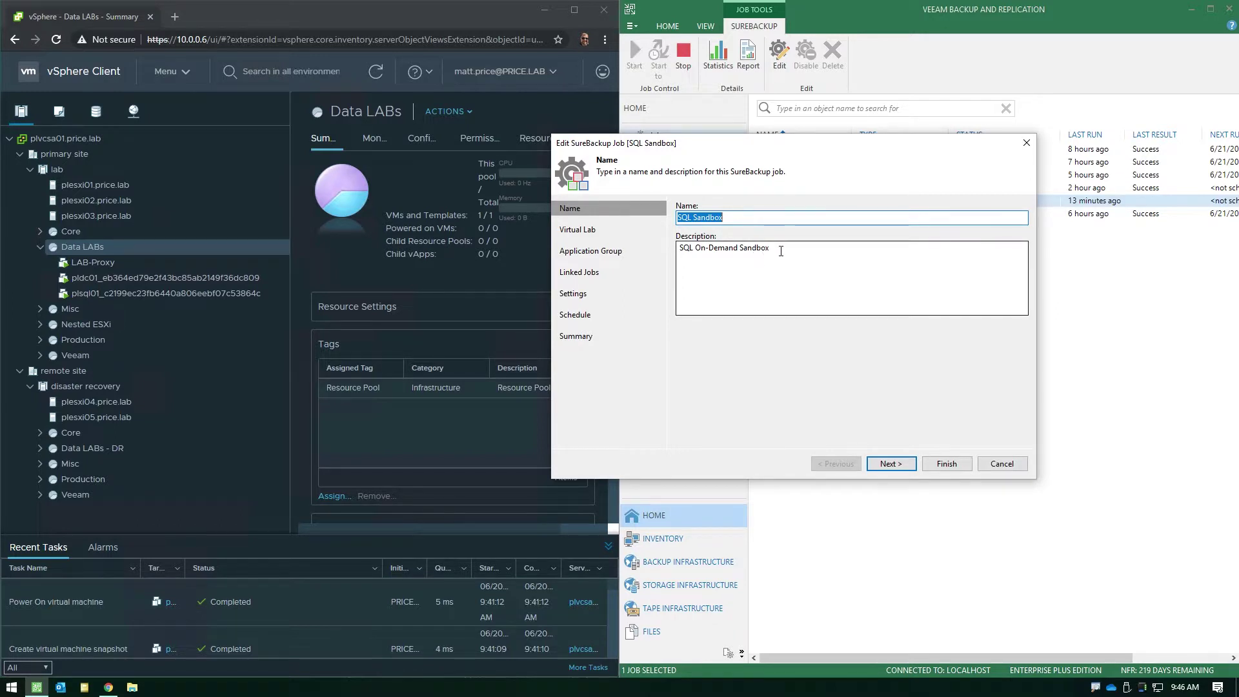
Review the job's virtual lab, try no application group, and reselect On-Demand Sandbox (SQL) while testing the option that keeps it running.
{"action": "left_click", "coordinate": [560, 231]}
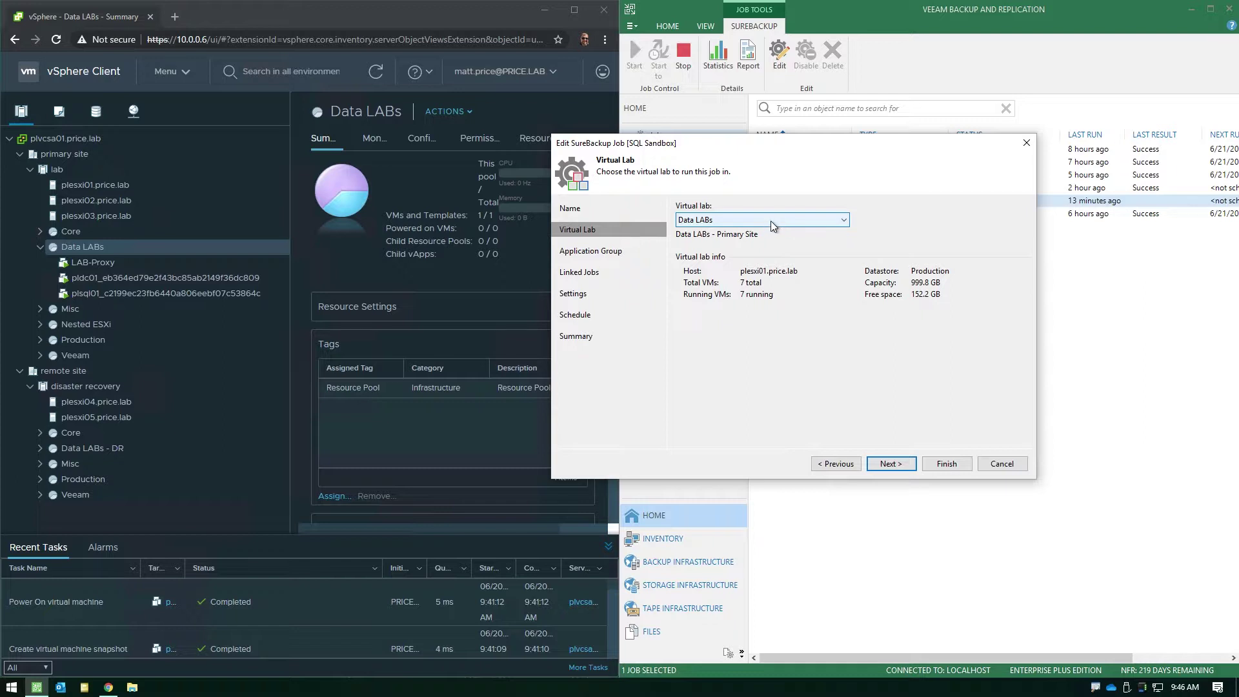
{"action": "left_click", "coordinate": [888, 466]}
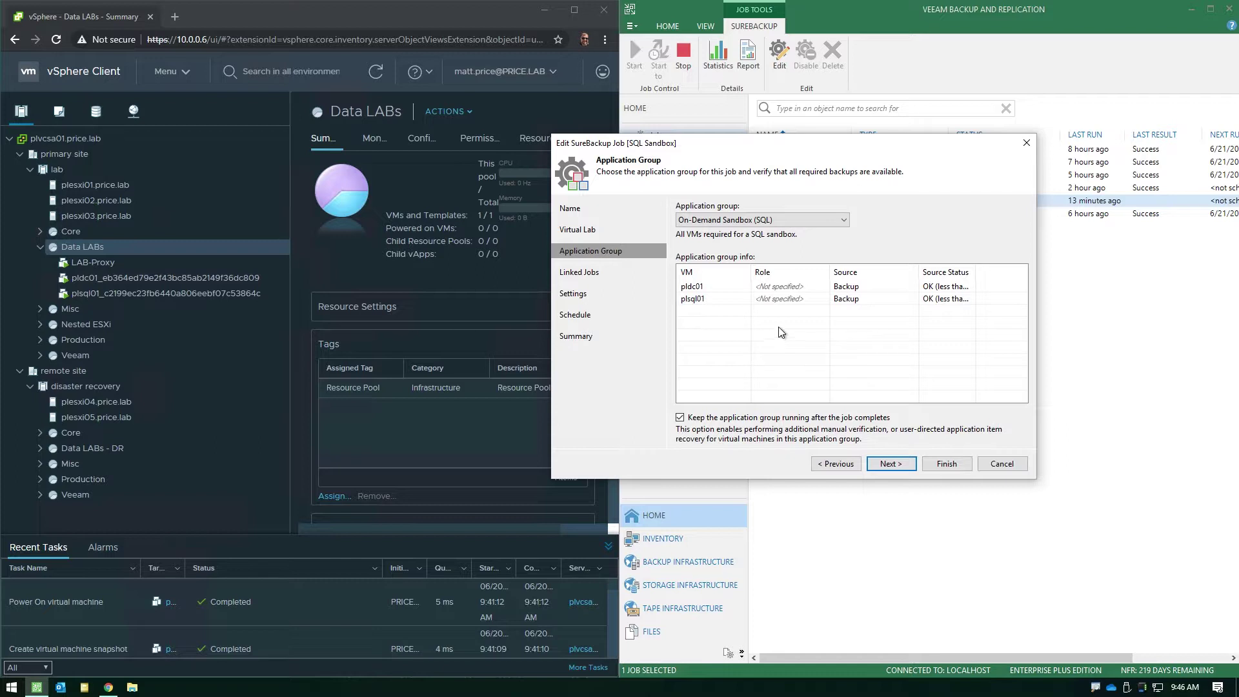
{"action": "left_click", "coordinate": [800, 220]}
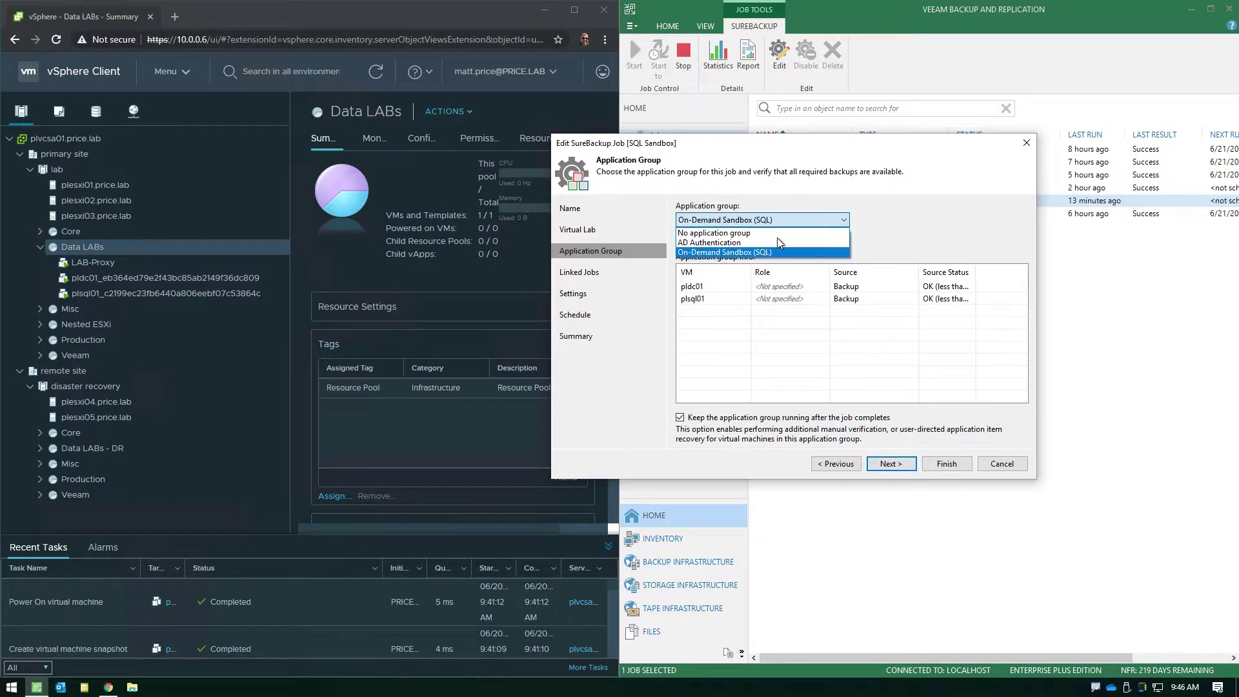
{"action": "left_click", "coordinate": [736, 233]}
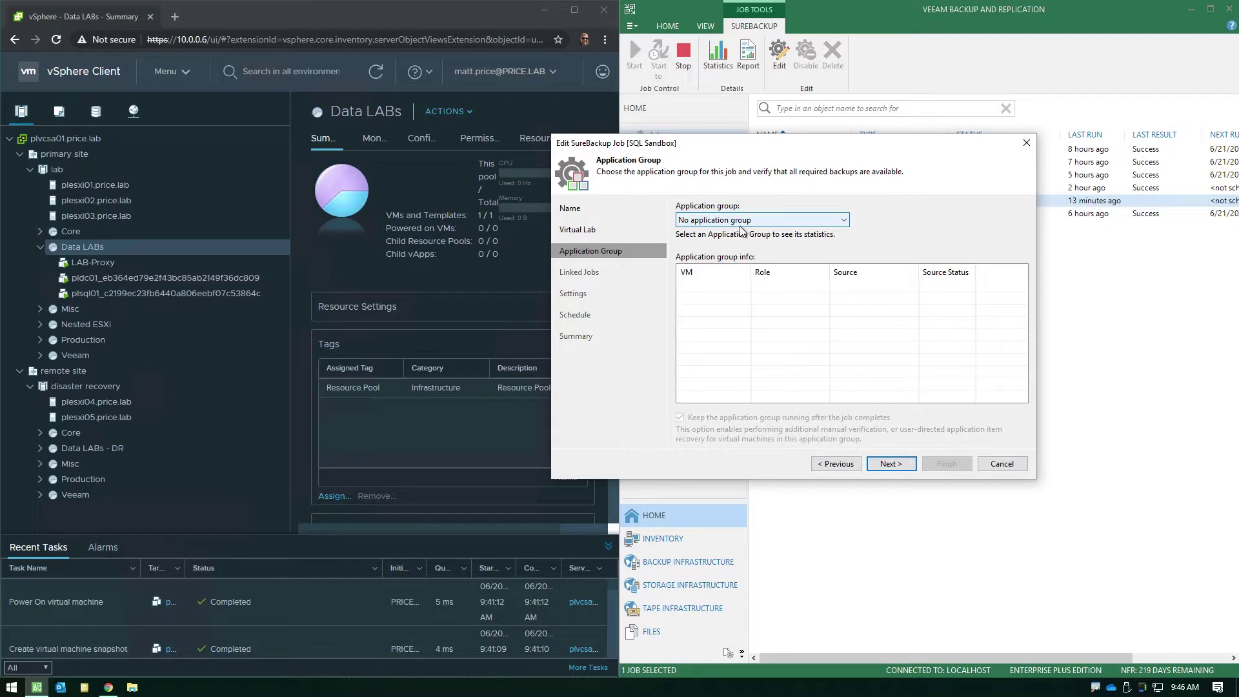
{"action": "left_click", "coordinate": [737, 222]}
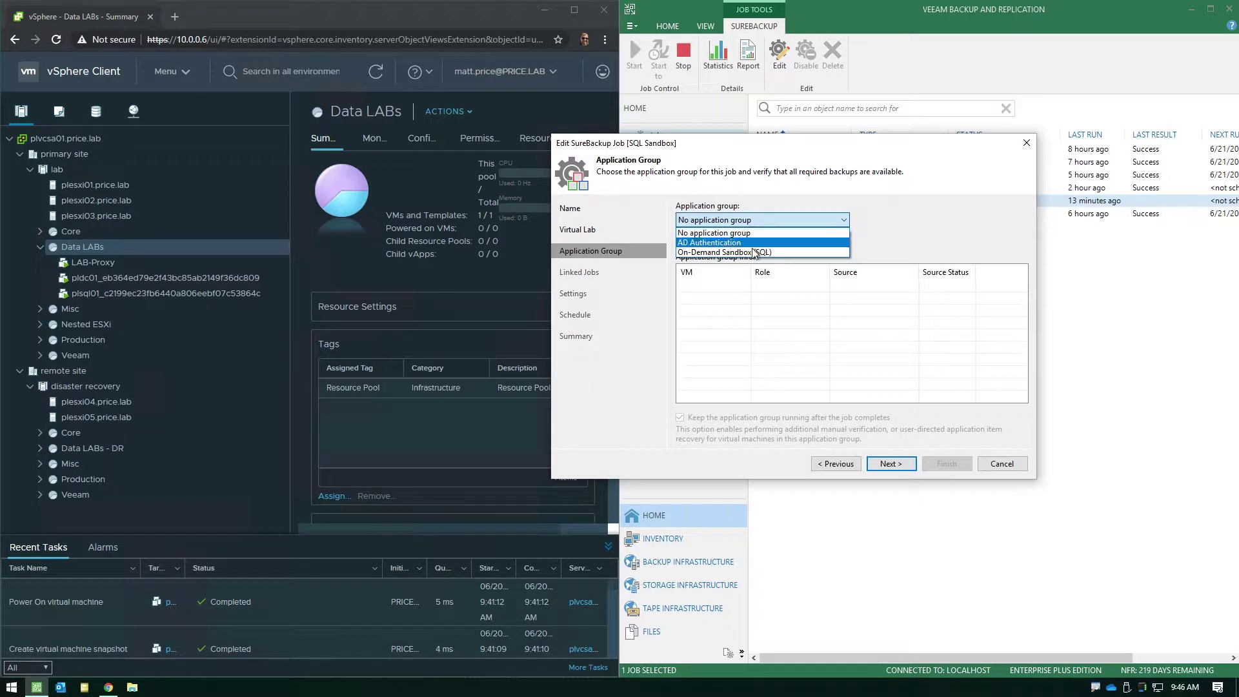
{"action": "left_click", "coordinate": [752, 252]}
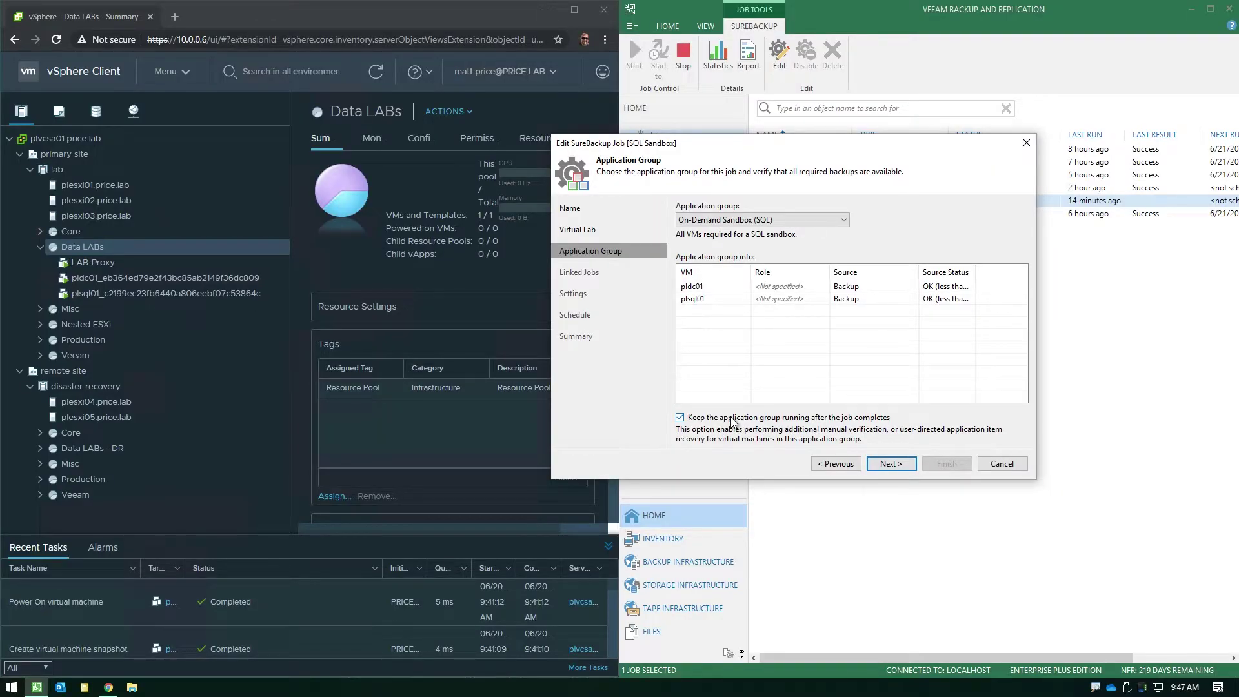
{"action": "left_click", "coordinate": [680, 417]}
{"action": "left_click", "coordinate": [751, 418]}
{"action": "left_click", "coordinate": [888, 465]}
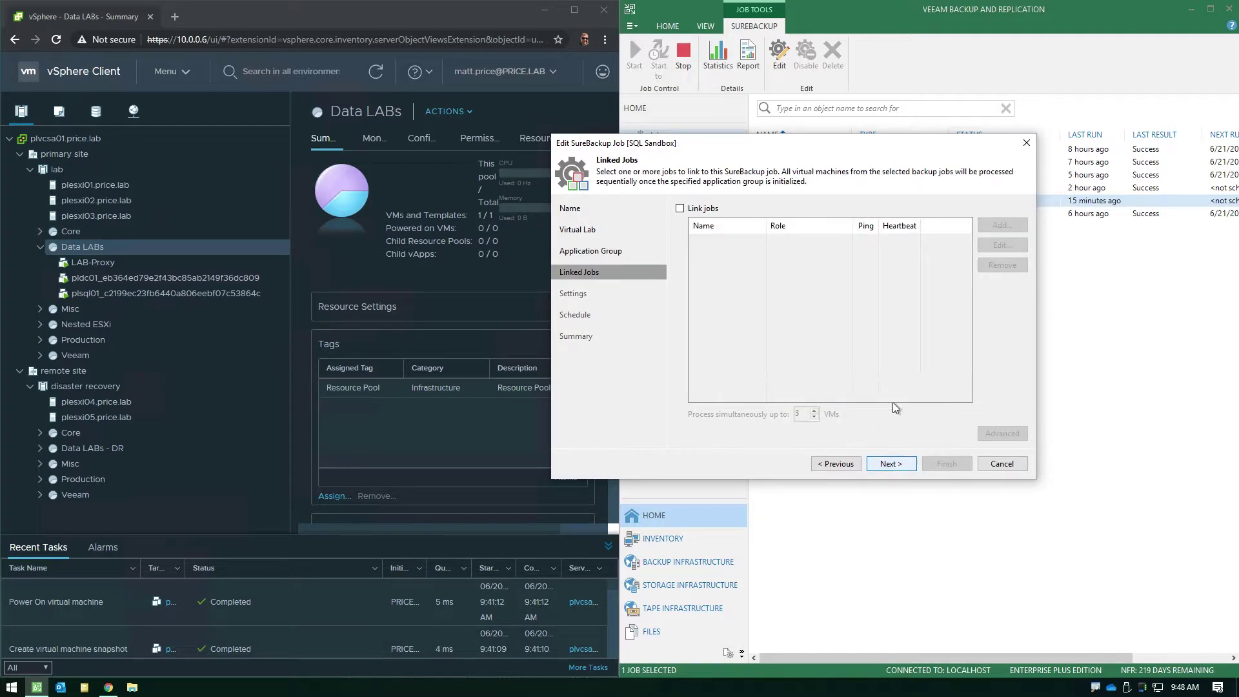
Enable linked jobs for the SureBackup job and add the Production backup job.
{"action": "left_click", "coordinate": [693, 213]}
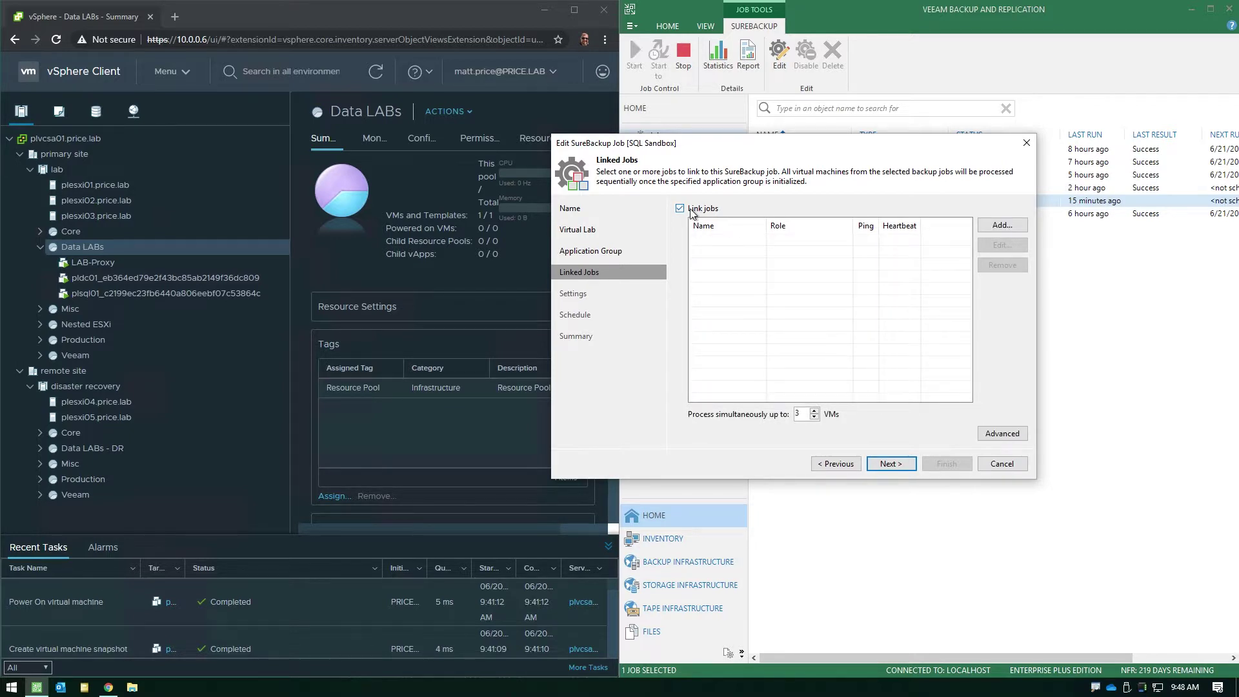
{"action": "left_click", "coordinate": [985, 226]}
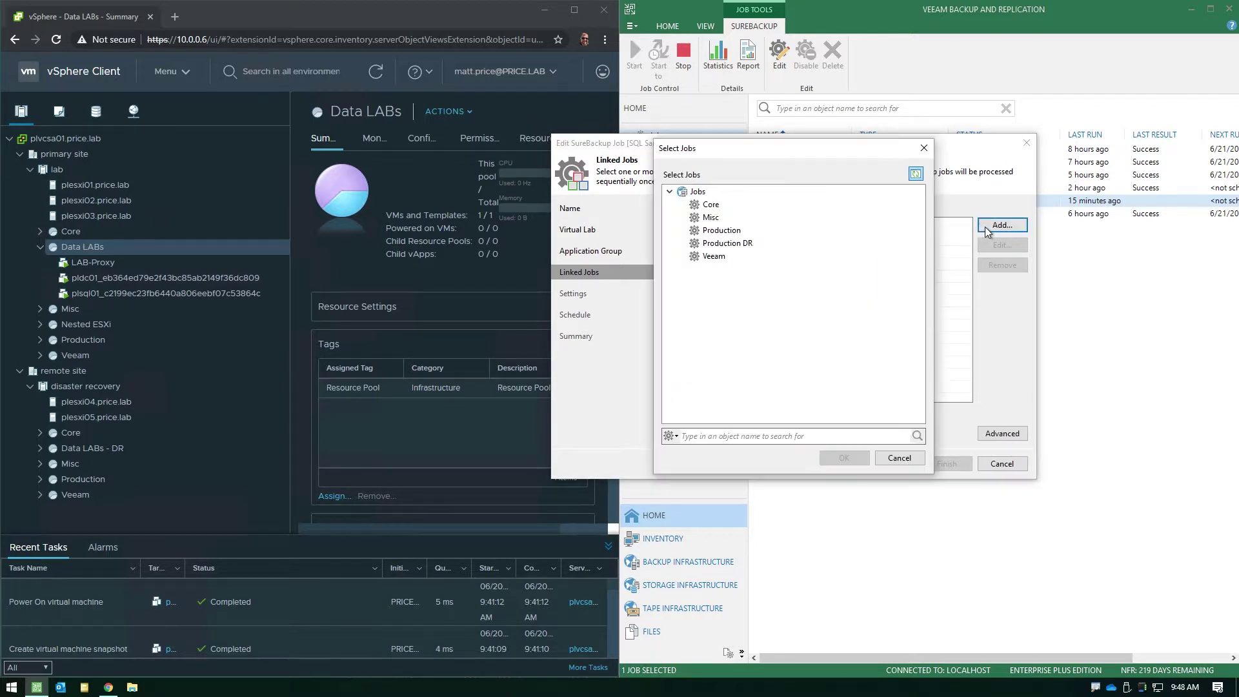
{"action": "left_click", "coordinate": [721, 231]}
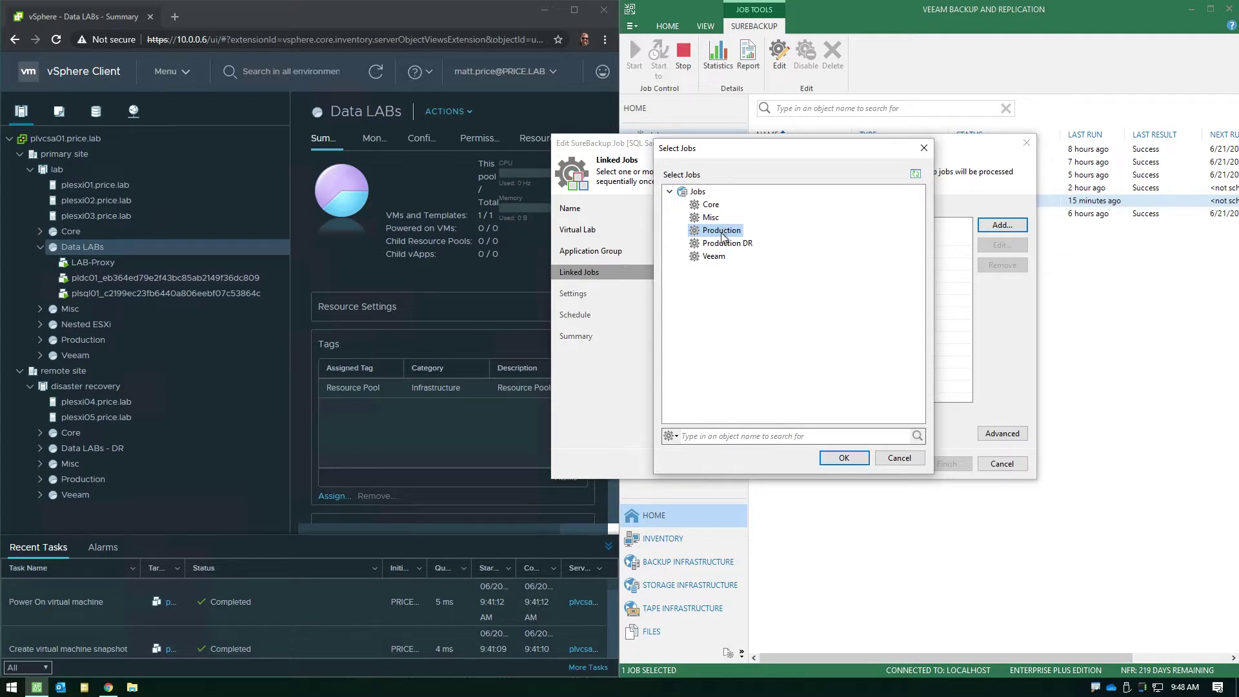
{"action": "left_click", "coordinate": [832, 459]}
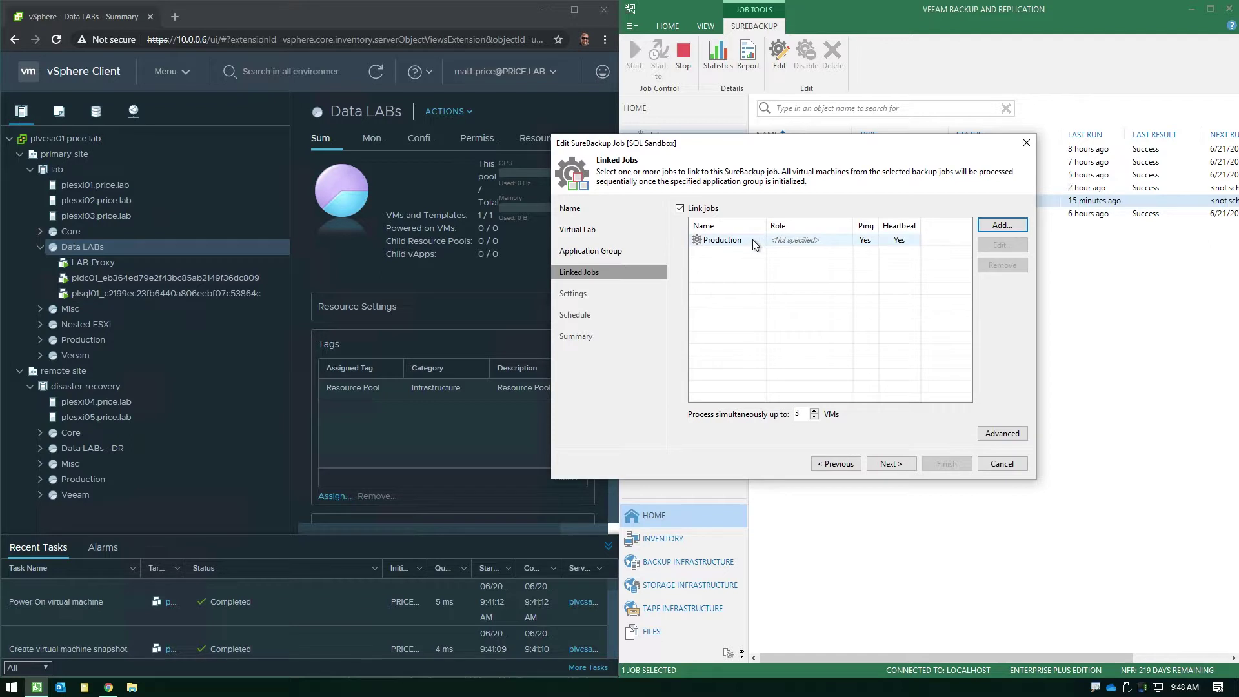
{"action": "left_click", "coordinate": [801, 415]}
Try the job without an application group, and assign the AD Authentication group instead.
{"action": "left_click", "coordinate": [607, 251]}
{"action": "left_click", "coordinate": [728, 221]}
{"action": "left_click", "coordinate": [713, 234]}
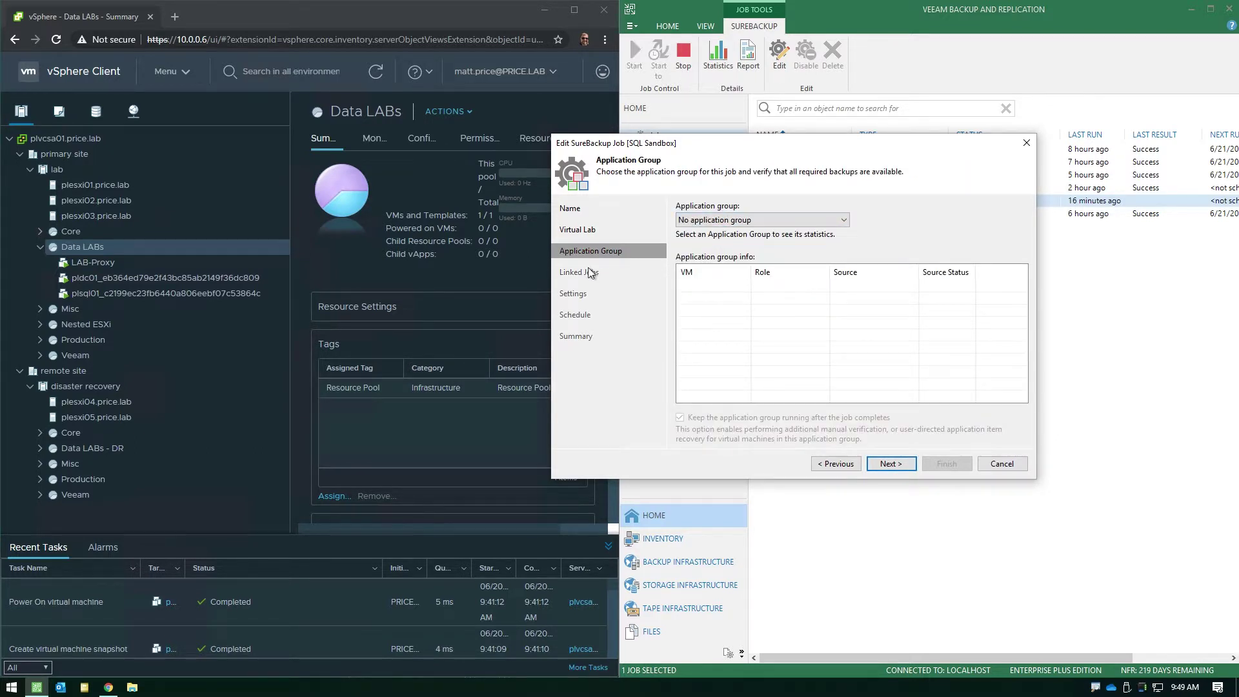
{"action": "left_click", "coordinate": [889, 462]}
{"action": "left_click", "coordinate": [734, 246]}
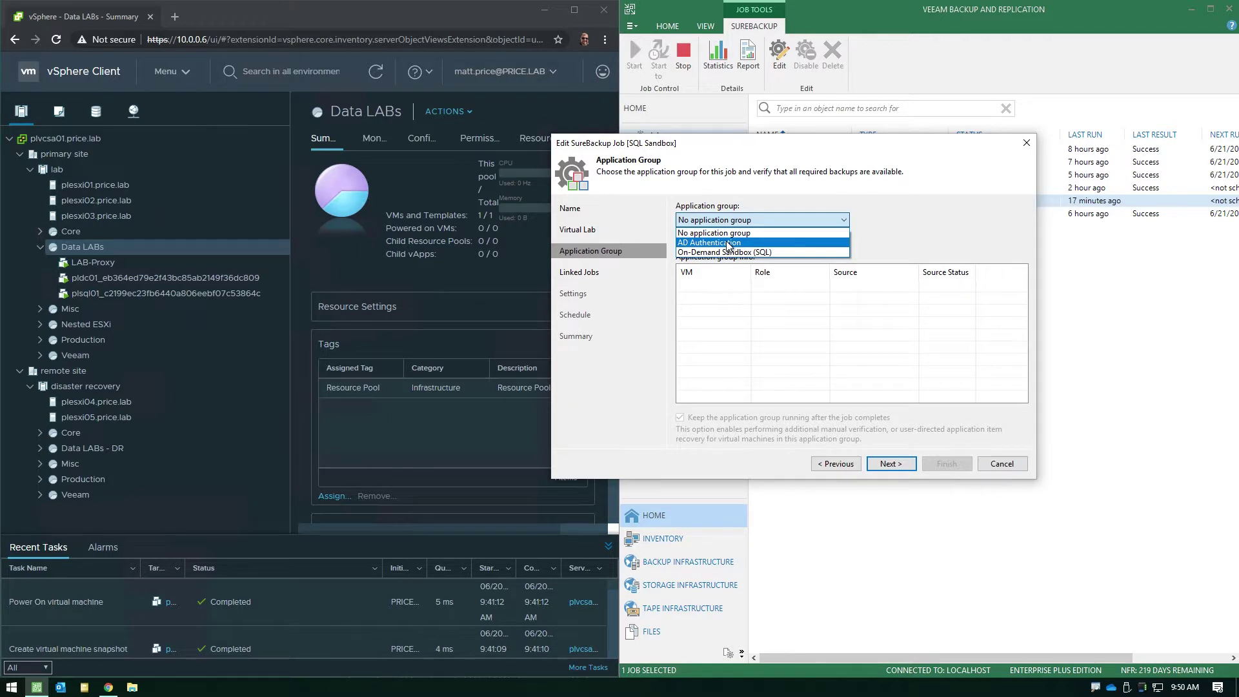
{"action": "left_click", "coordinate": [728, 243]}
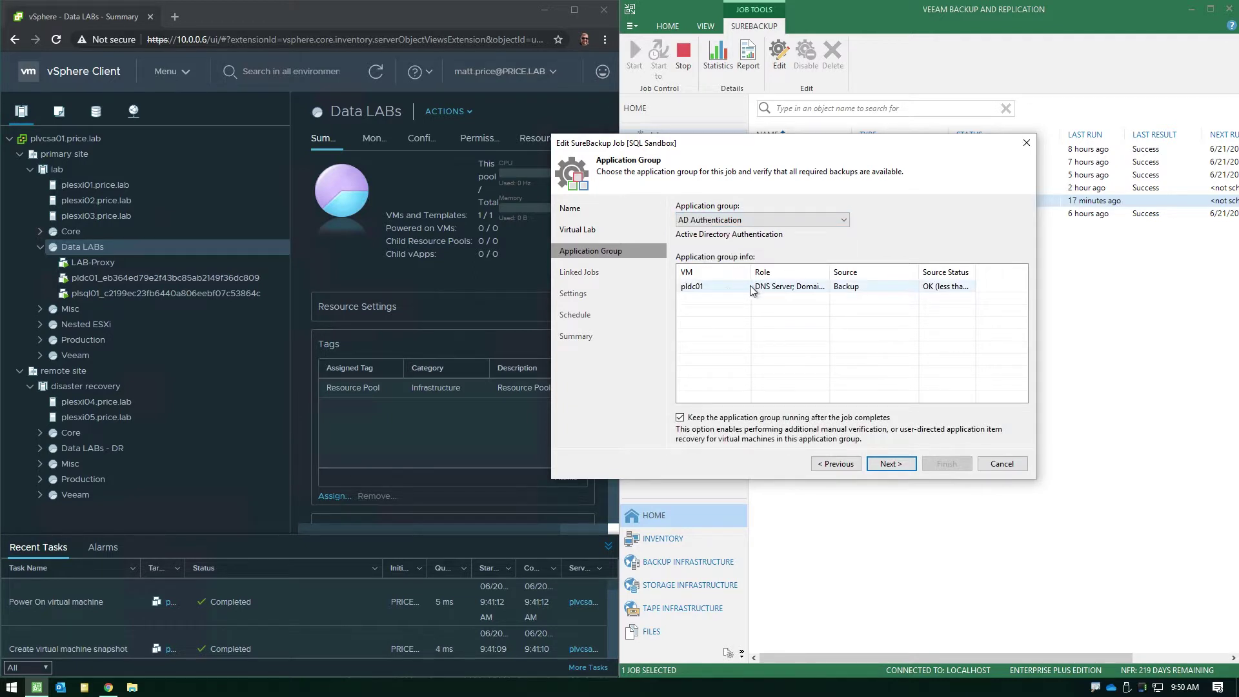
{"action": "mouse_move", "coordinate": [699, 292]}
{"action": "left_click", "coordinate": [891, 464]}
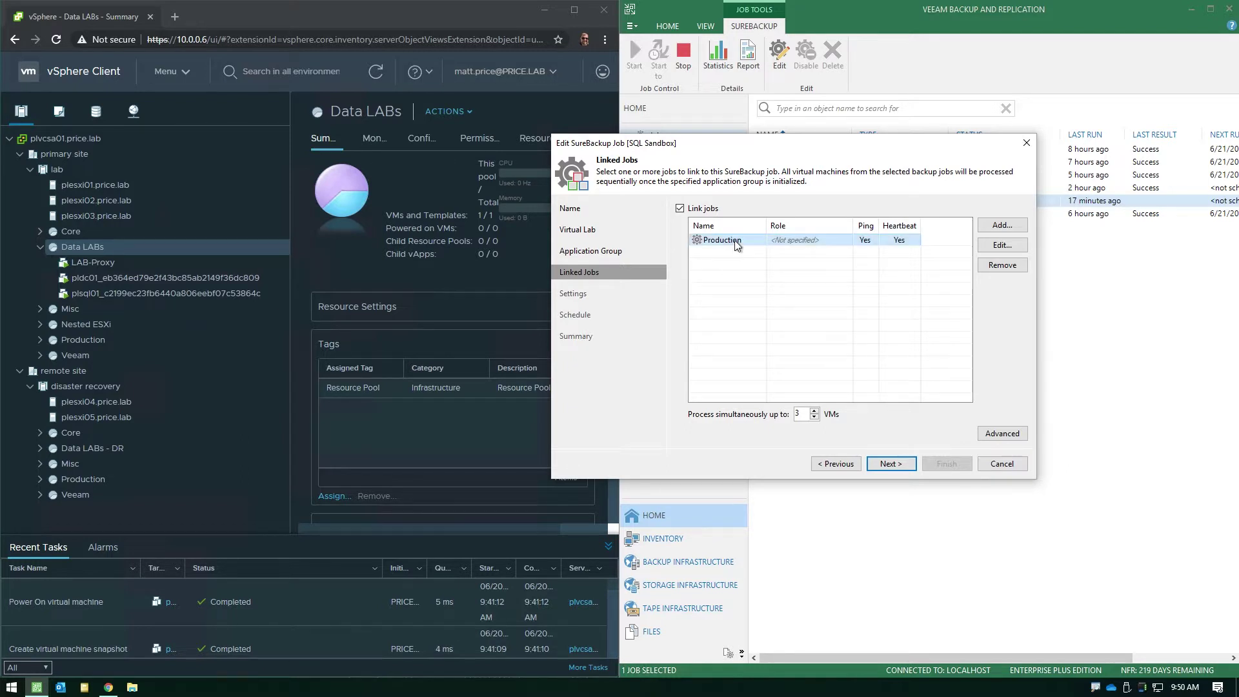
Revisit the option that keeps the application group running, and toggle job linking before proceeding to the verification settings.
{"action": "left_click", "coordinate": [604, 253]}
{"action": "left_click", "coordinate": [695, 419]}
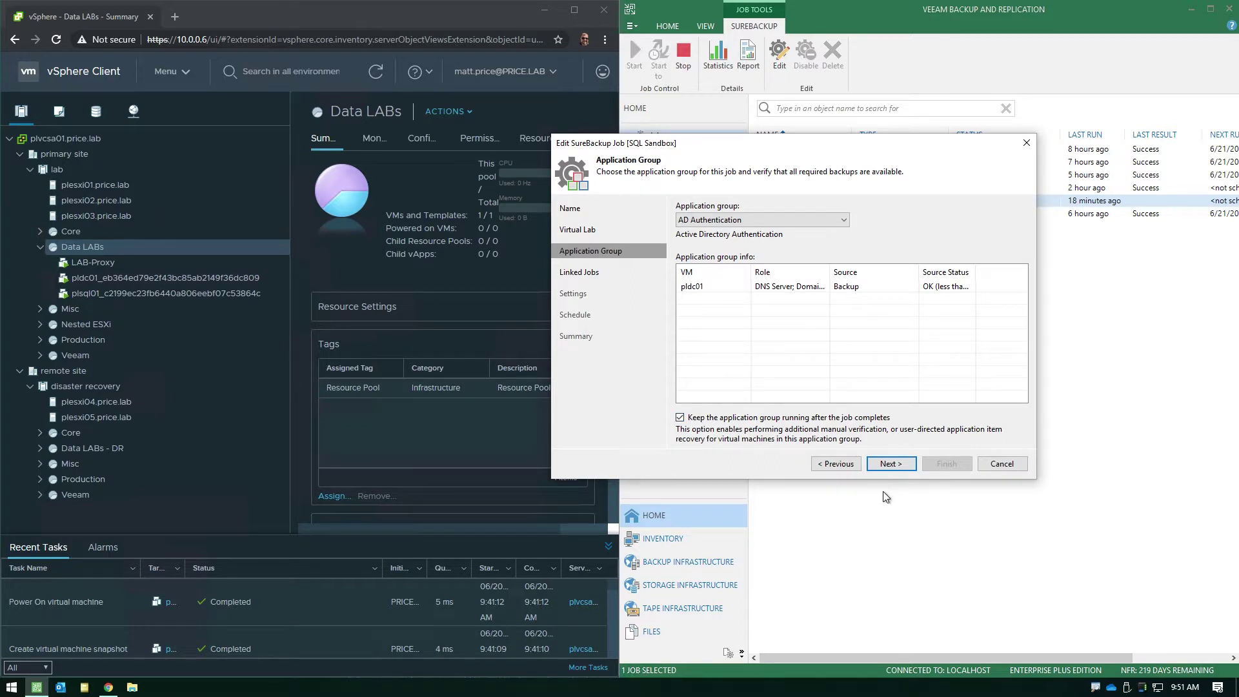
{"action": "left_click", "coordinate": [898, 464]}
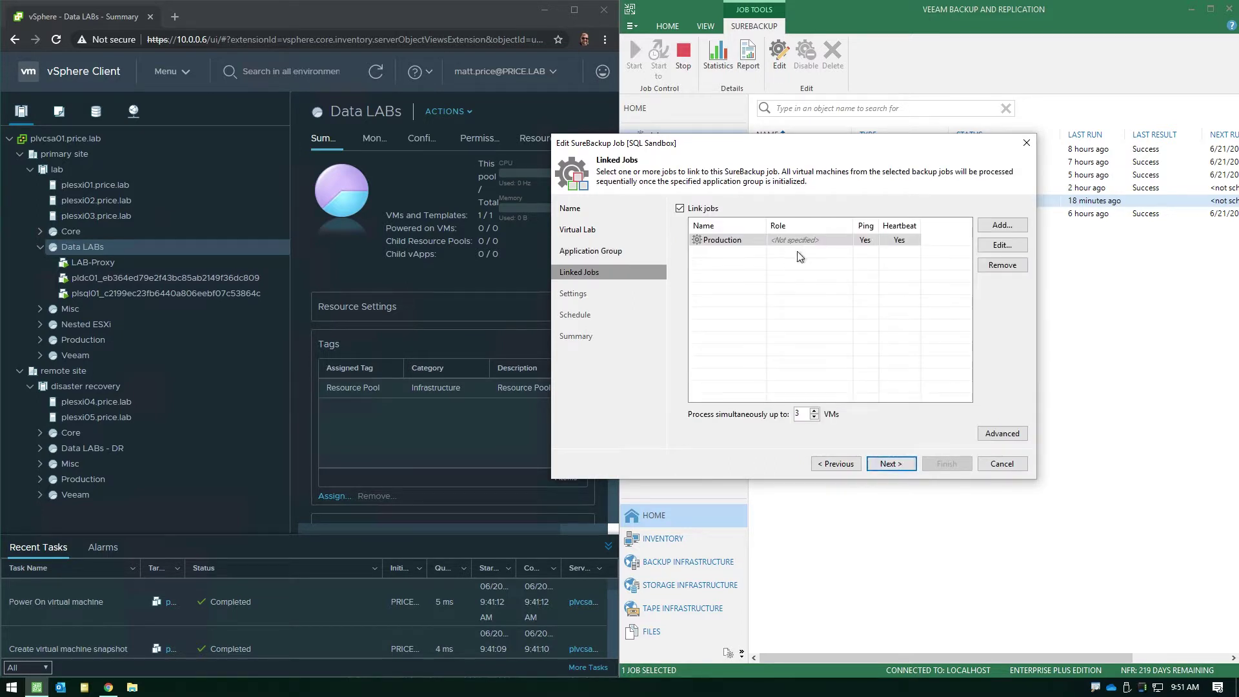
{"action": "left_click", "coordinate": [713, 209]}
{"action": "left_click", "coordinate": [882, 464]}
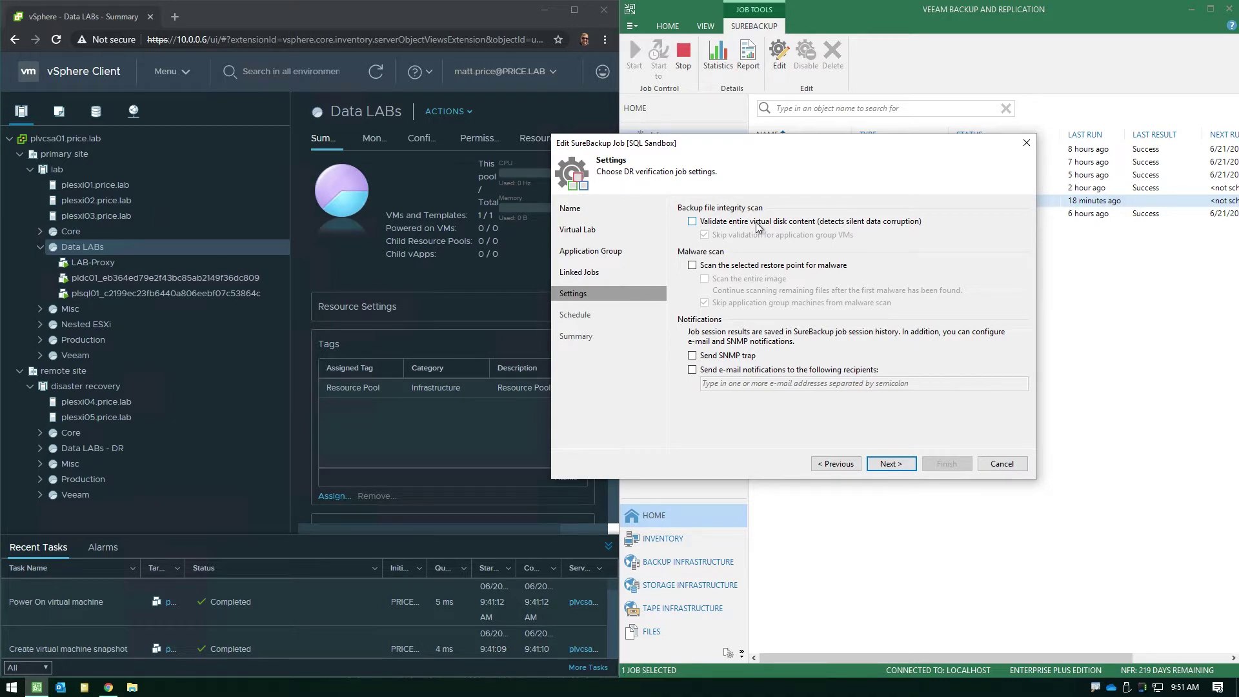
Try the malware scan and e-mail notification options, and cancel editing the job after viewing its schedule settings.
{"action": "left_click", "coordinate": [783, 268]}
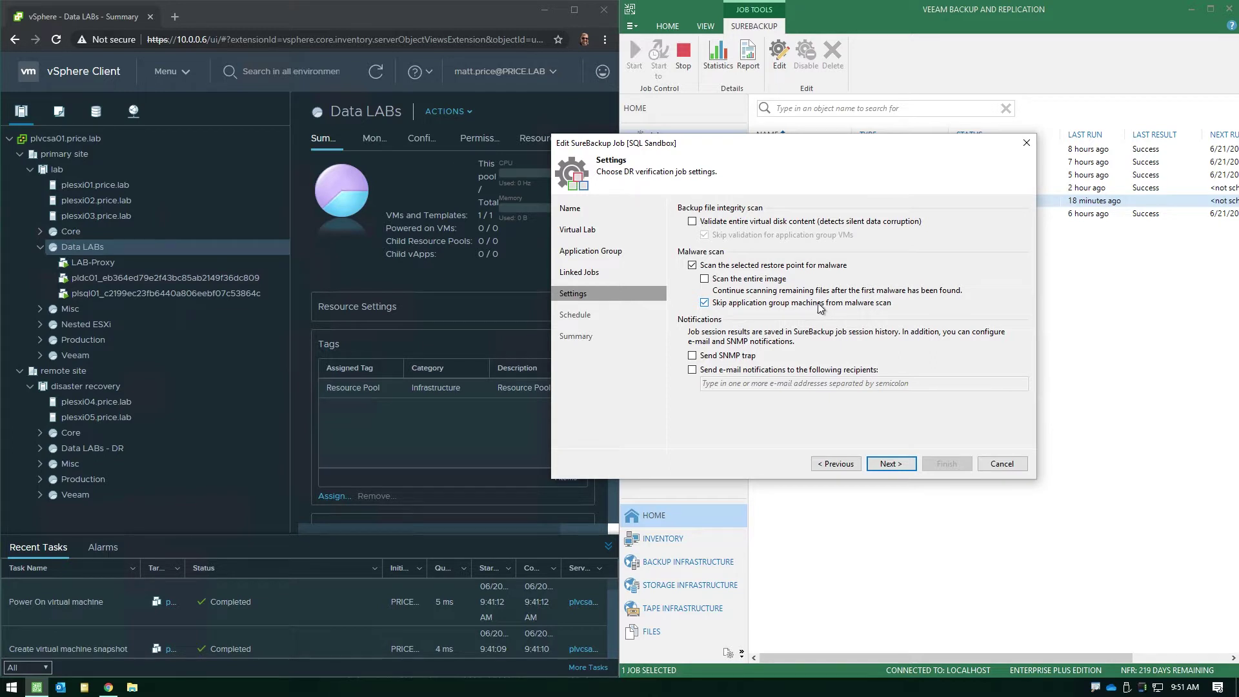
{"action": "left_click", "coordinate": [798, 266]}
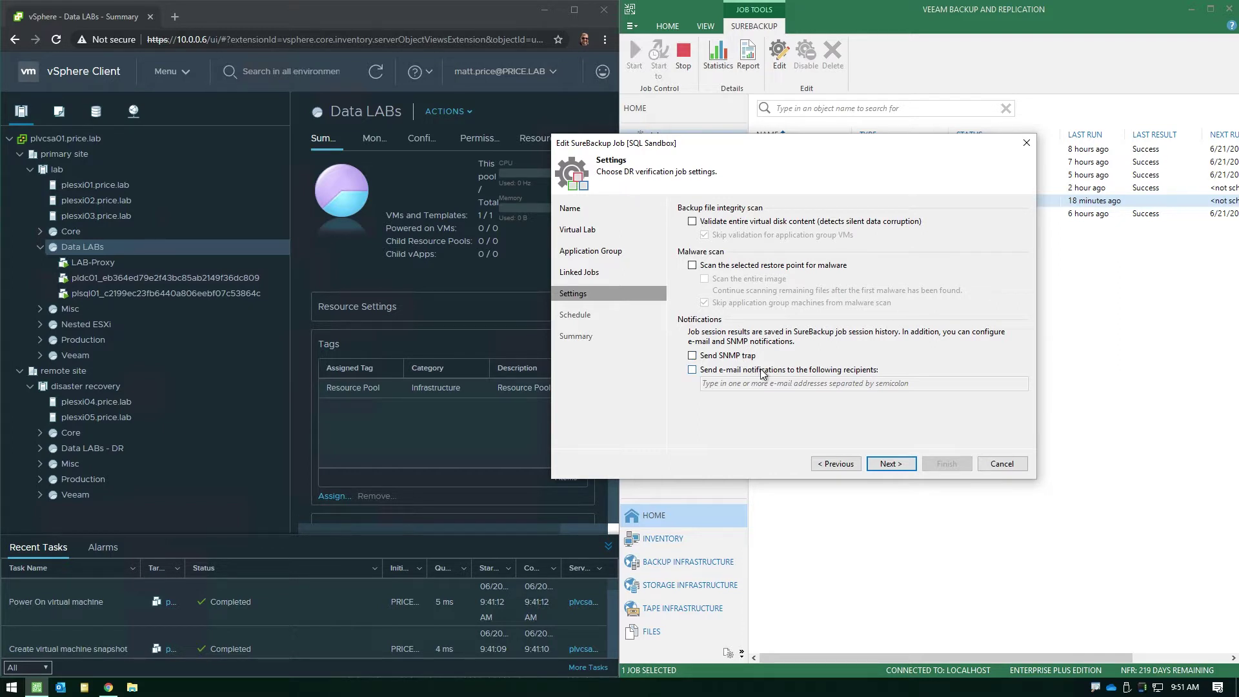
{"action": "left_click", "coordinate": [800, 373]}
{"action": "left_click", "coordinate": [911, 465]}
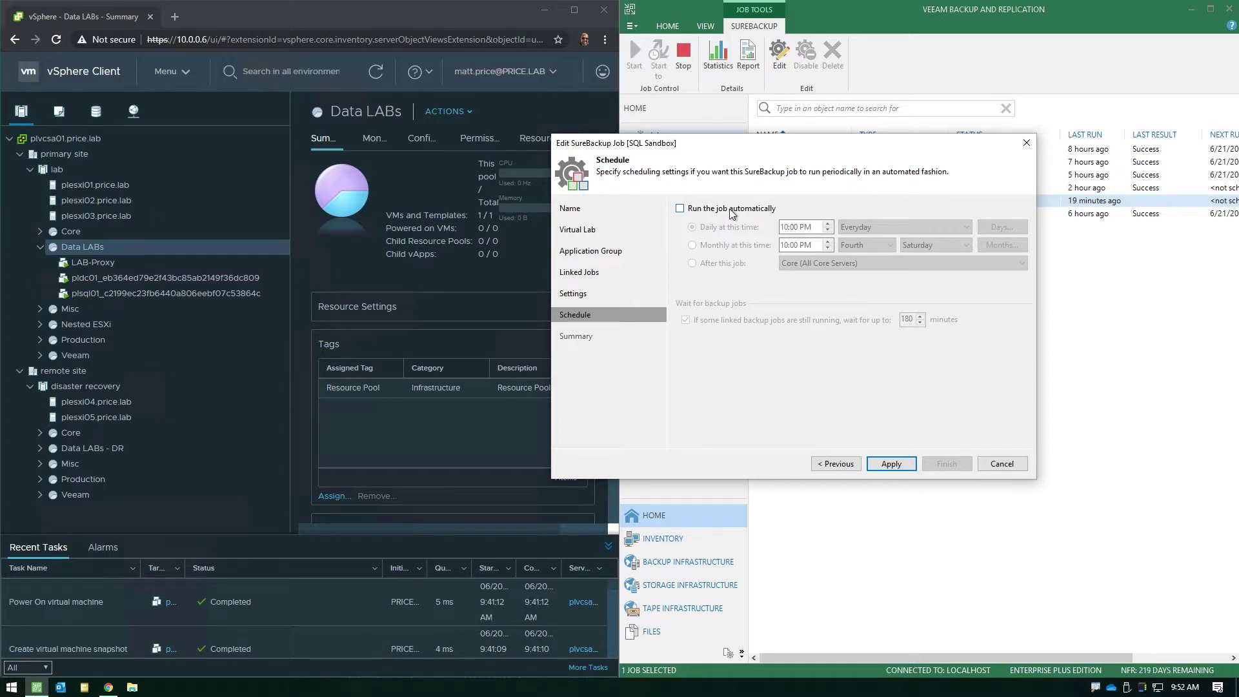
{"action": "left_click", "coordinate": [996, 469]}
{"action": "left_click", "coordinate": [626, 359]}
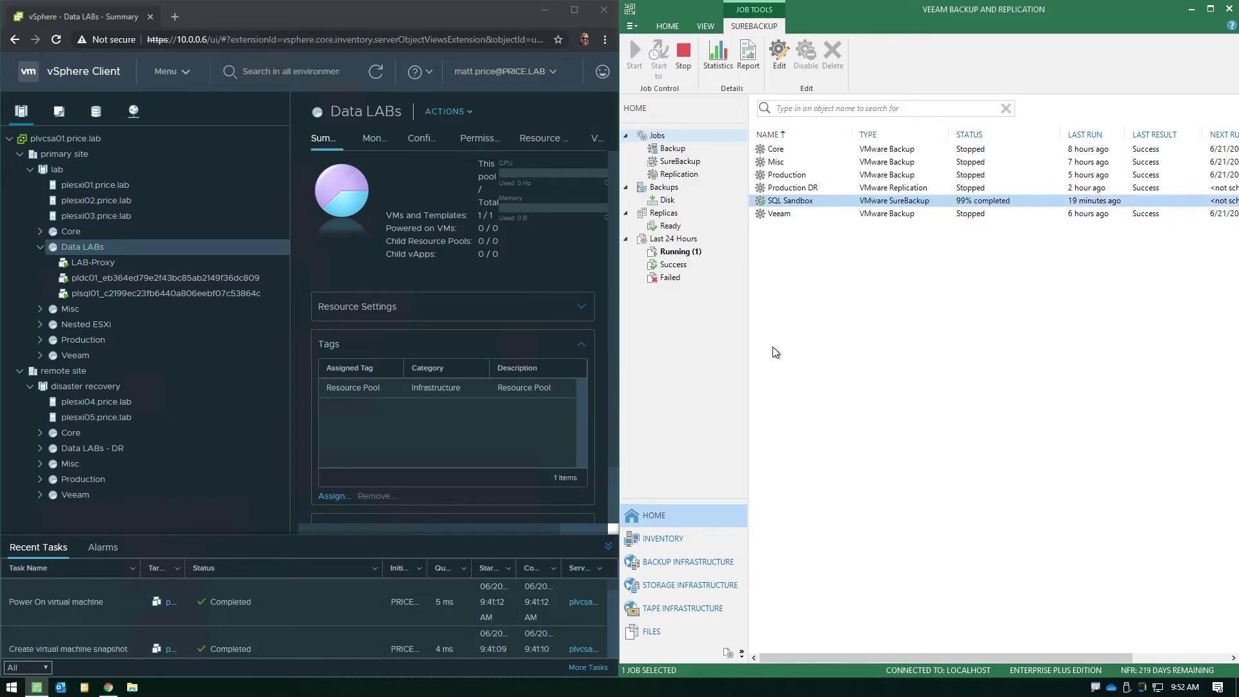
Examine the VM status and the full session log of the running SQL Sandbox job, and close the session details.
{"action": "left_click", "coordinate": [880, 314]}
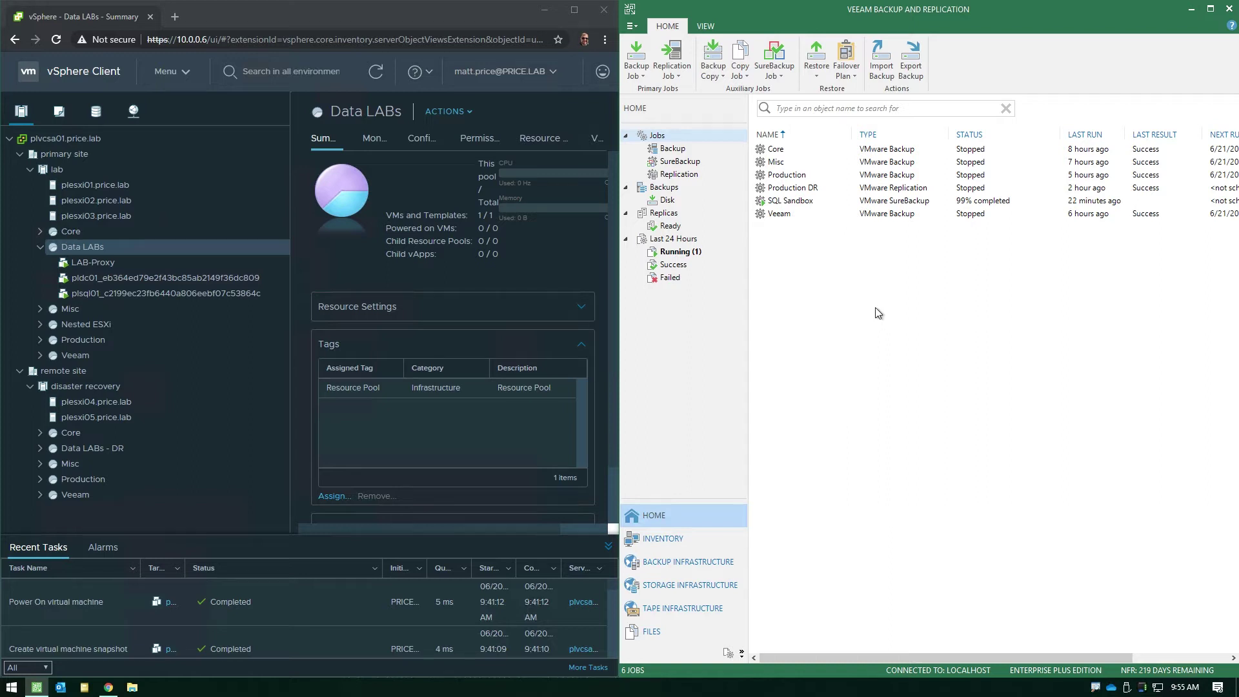
{"action": "left_click", "coordinate": [796, 204]}
{"action": "double_click", "coordinate": [798, 204]}
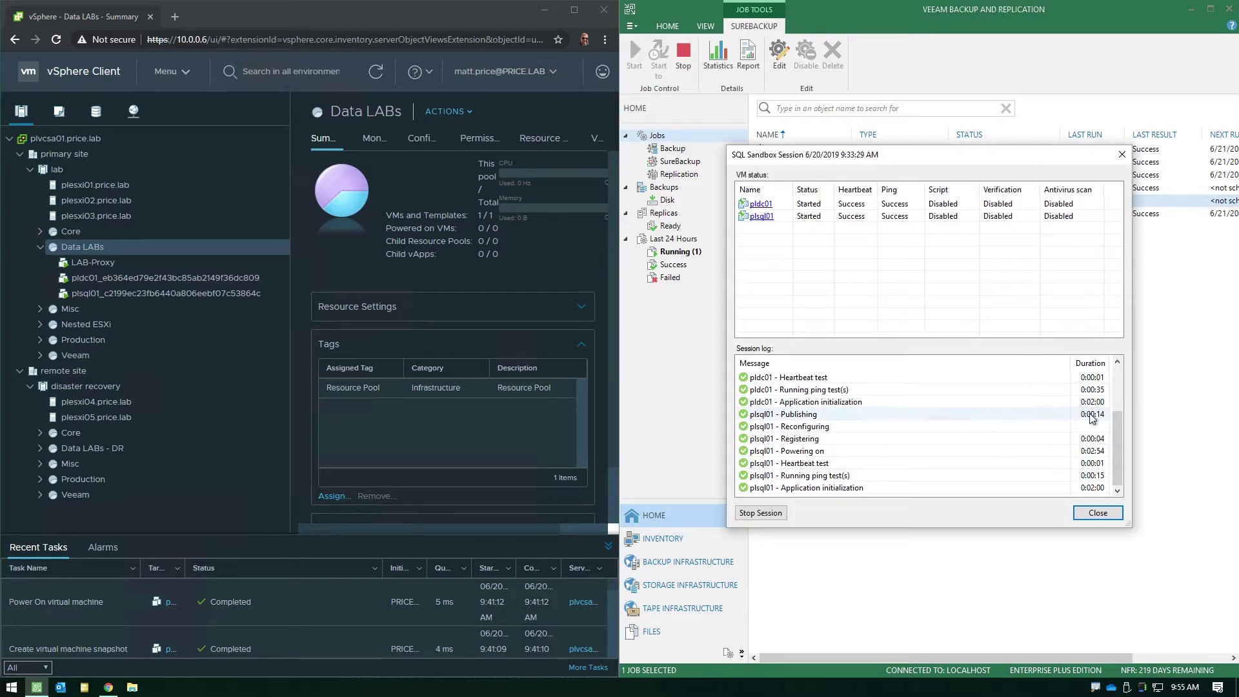
{"action": "left_click_drag", "start_coordinate": [1120, 425], "coordinate": [1122, 382]}
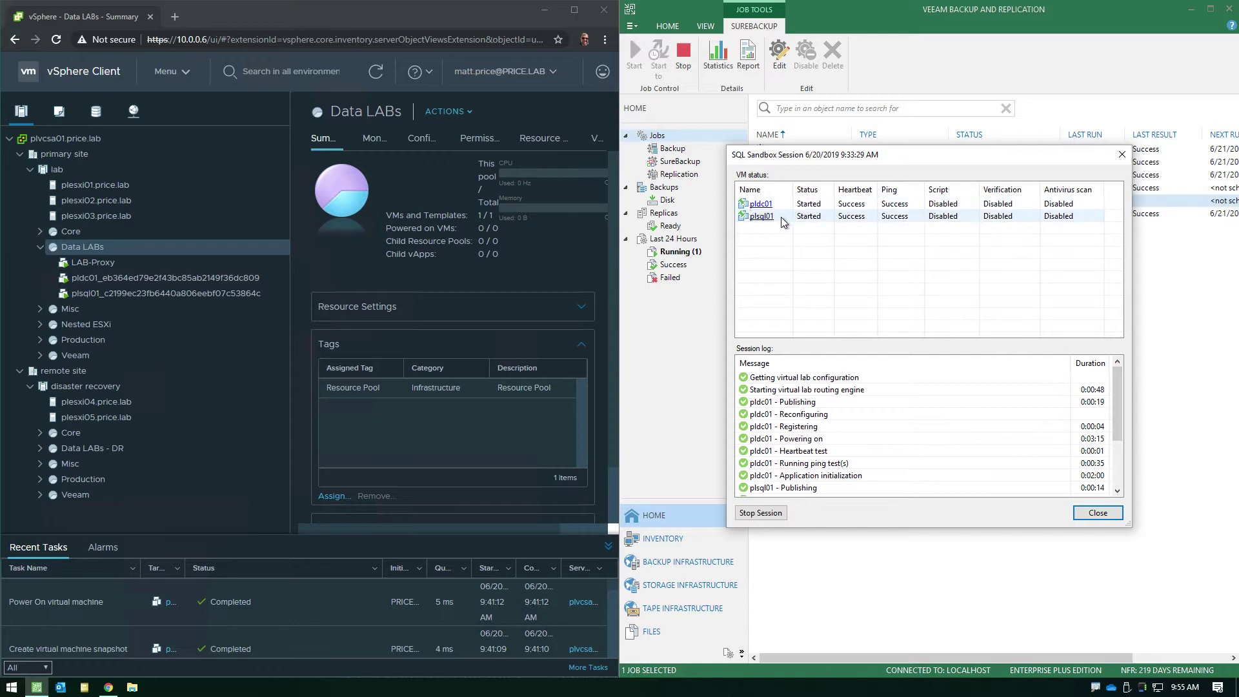
{"action": "left_click_drag", "start_coordinate": [1118, 397], "coordinate": [1116, 460]}
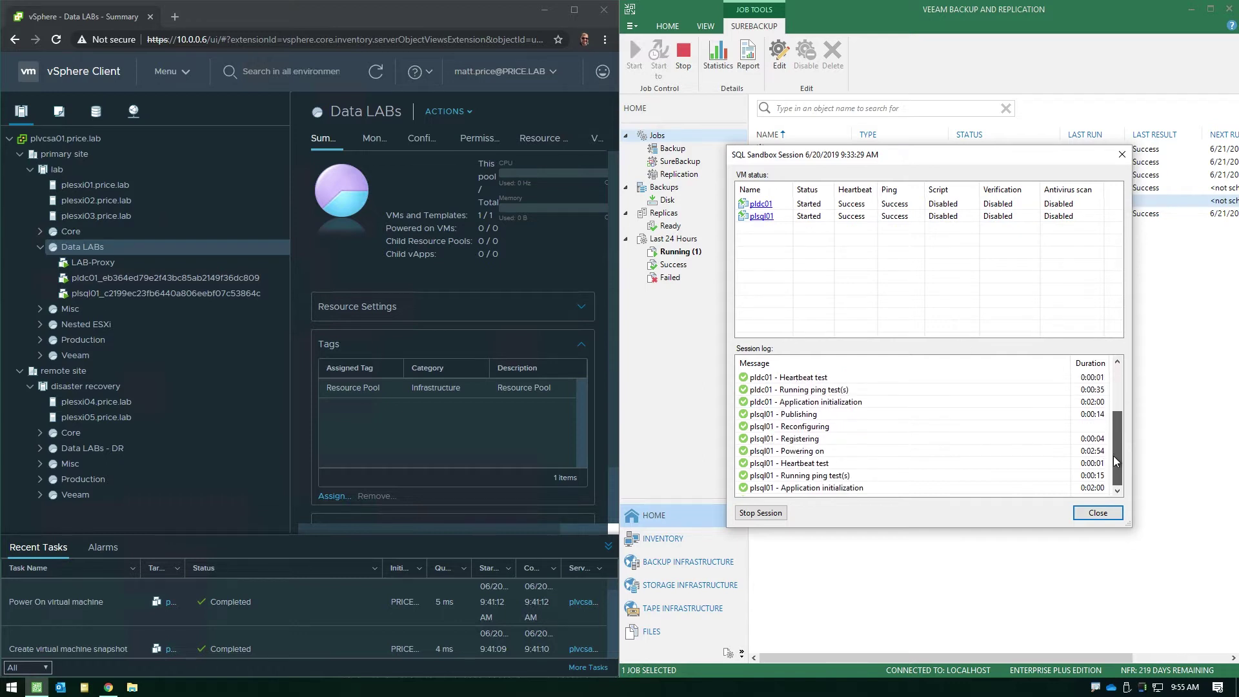
{"action": "left_click", "coordinate": [1083, 515]}
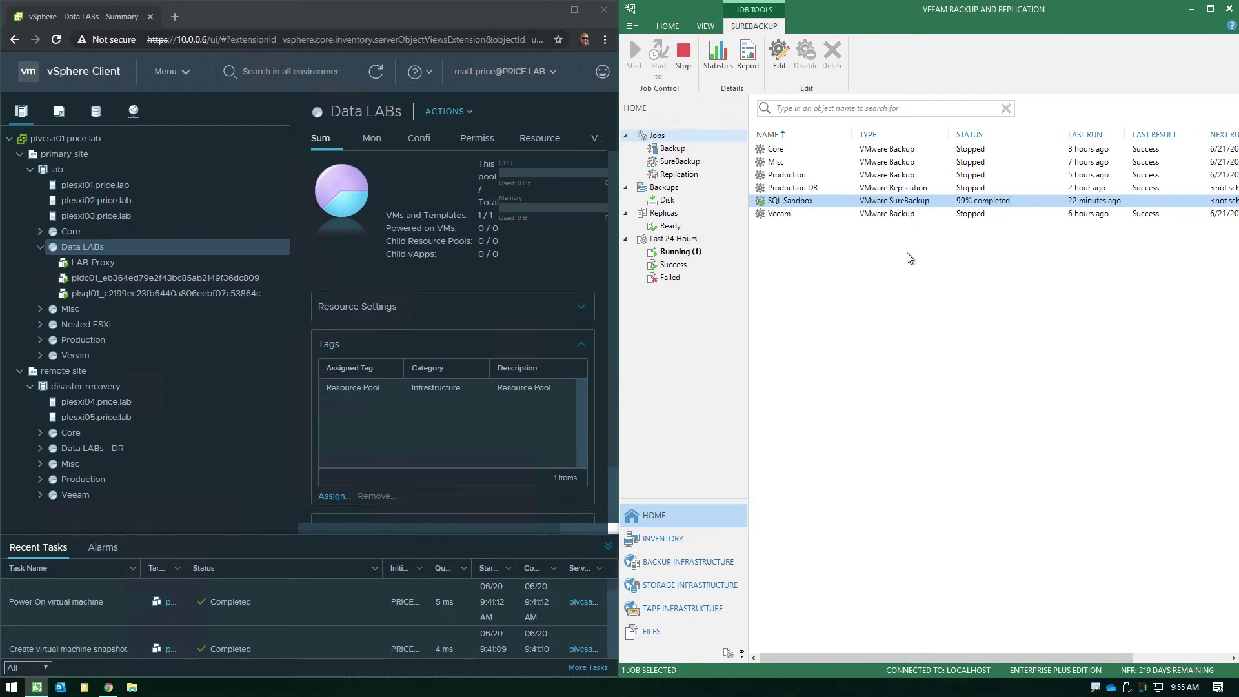
{"action": "left_click", "coordinate": [869, 249]}
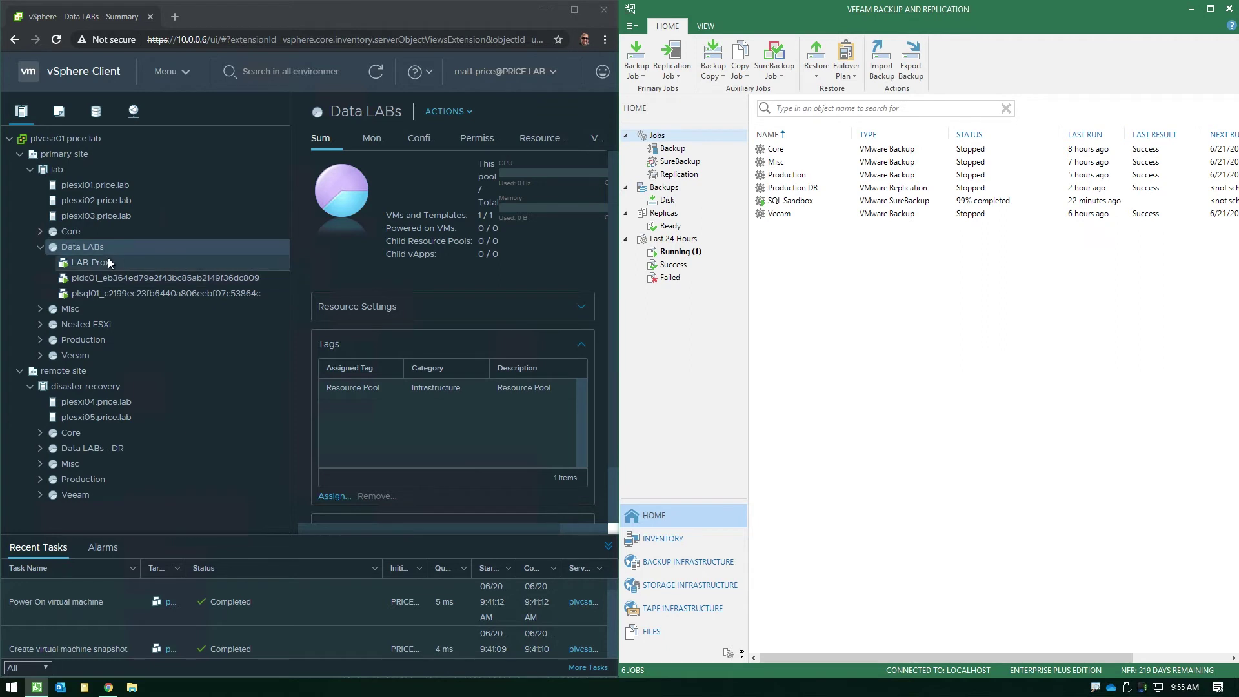